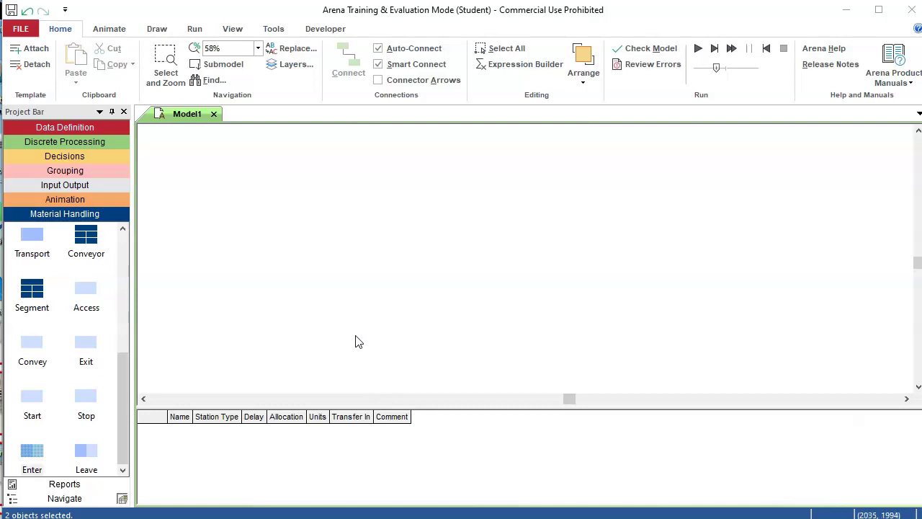
Build a flowchart with a Create, a Process and a Dispose module connected in sequence
click(81, 142)
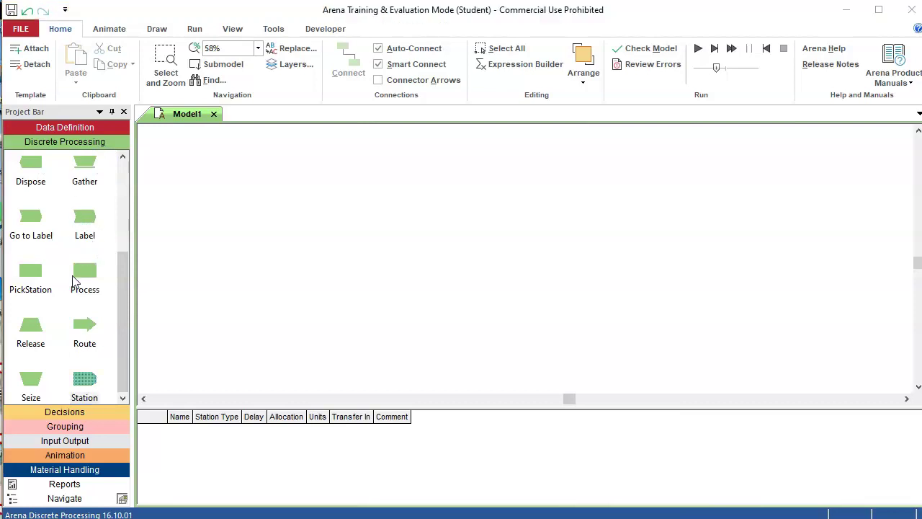
scroll(74, 279, up, 3)
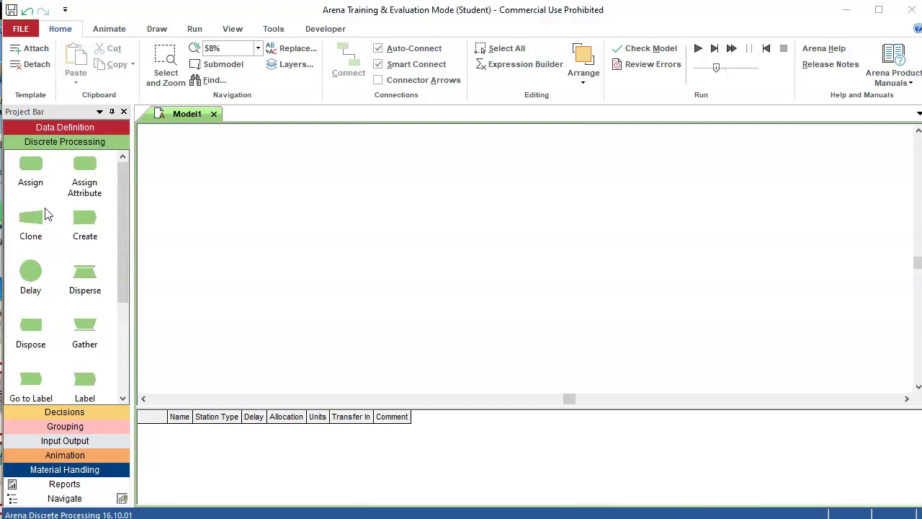
drag(90, 219, 175, 243)
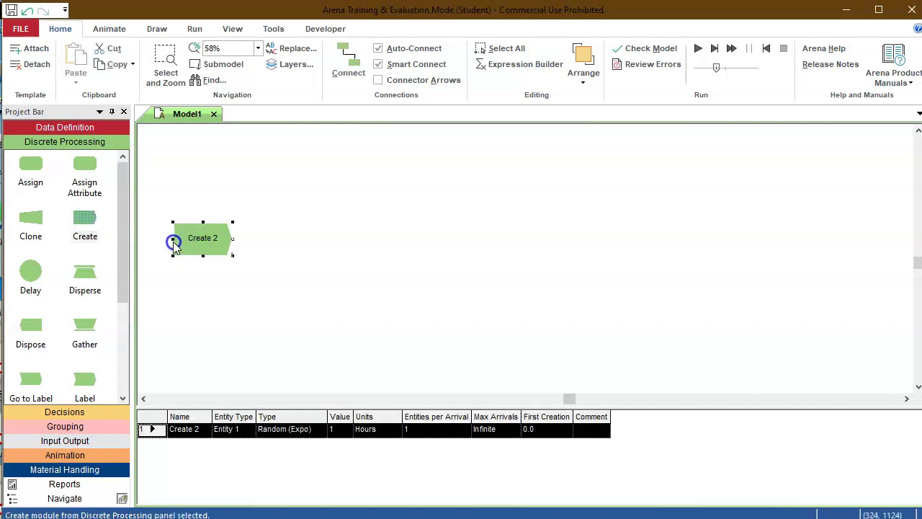
scroll(72, 288, down, 3)
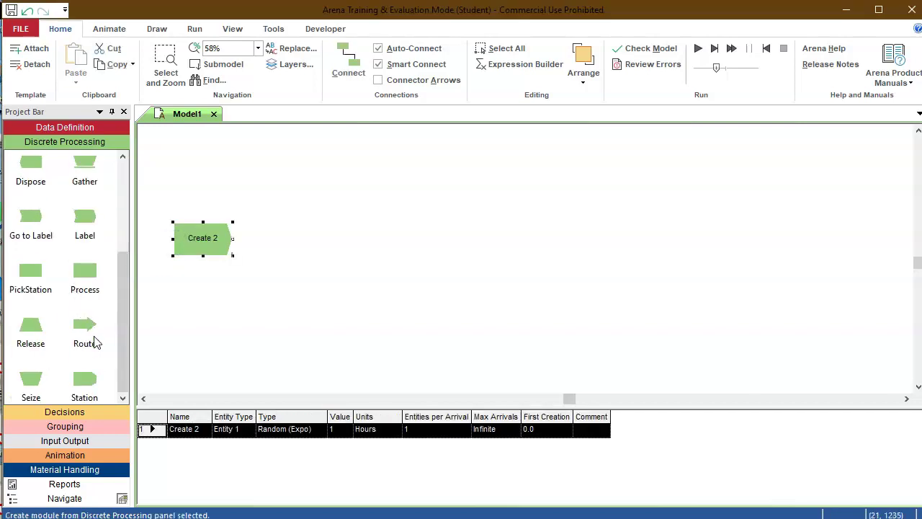
mouse_move(86, 271)
mouse_down()
mouse_move(285, 270)
mouse_move(312, 247)
mouse_up()
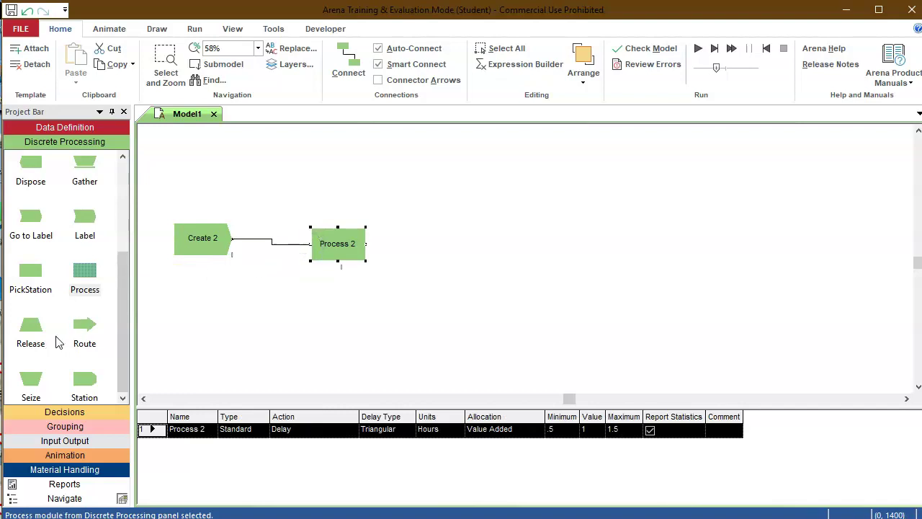
scroll(58, 343, up, 3)
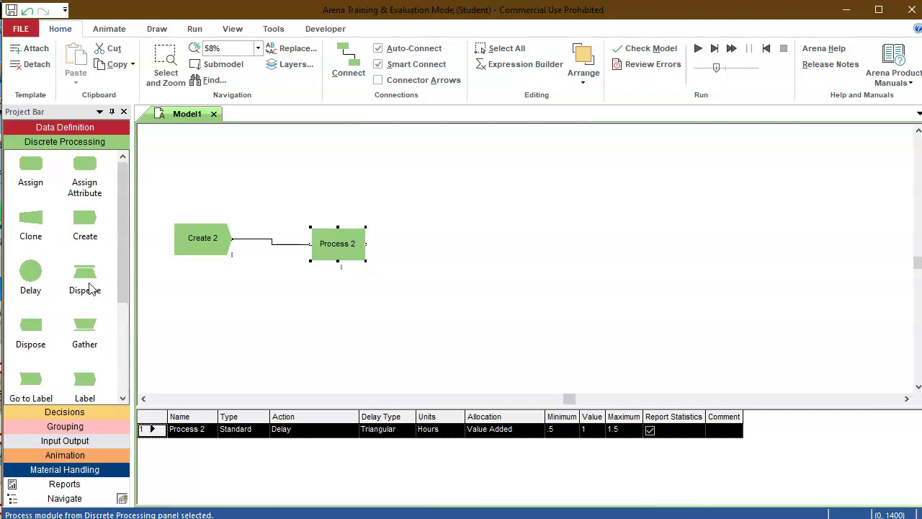
drag(31, 325, 465, 250)
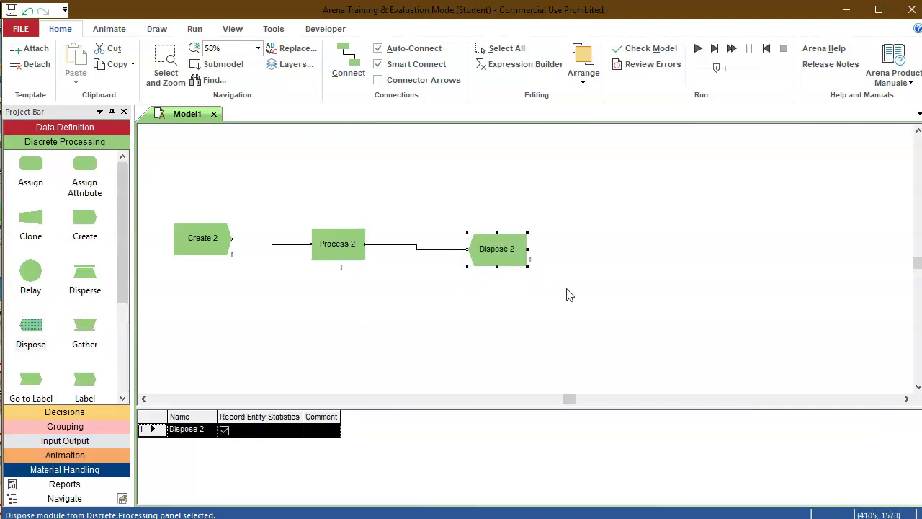
Set the Process module's action to Seize Delay Release
double_click(340, 246)
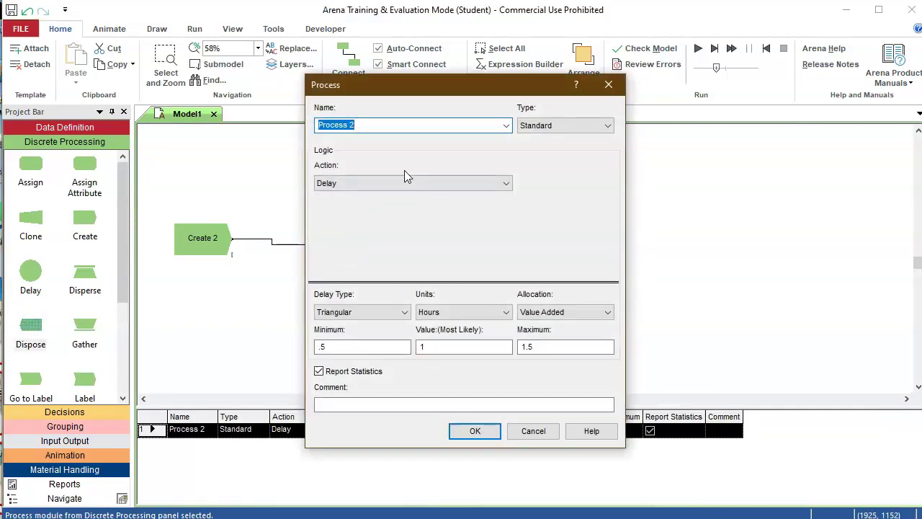
click(497, 185)
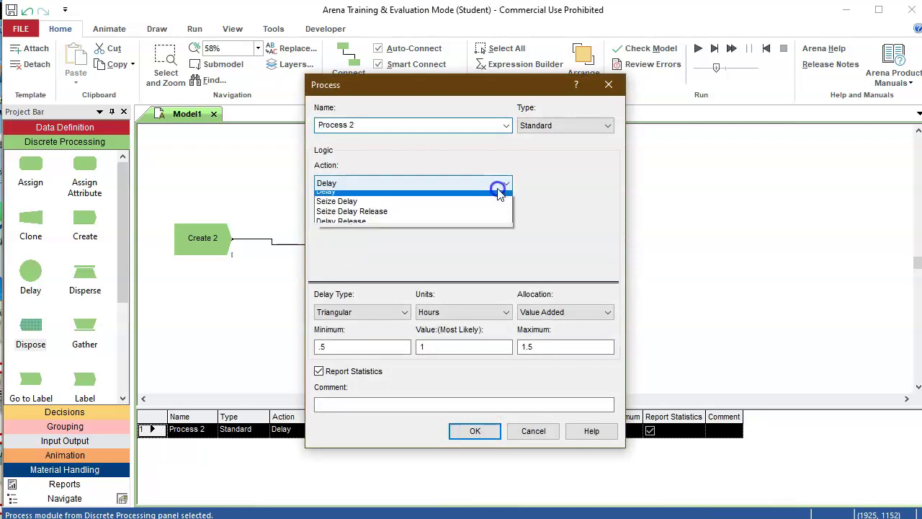
click(422, 217)
Add a resource named Machine A with 1 unit to seize/release to the Process module and accept its settings
click(537, 218)
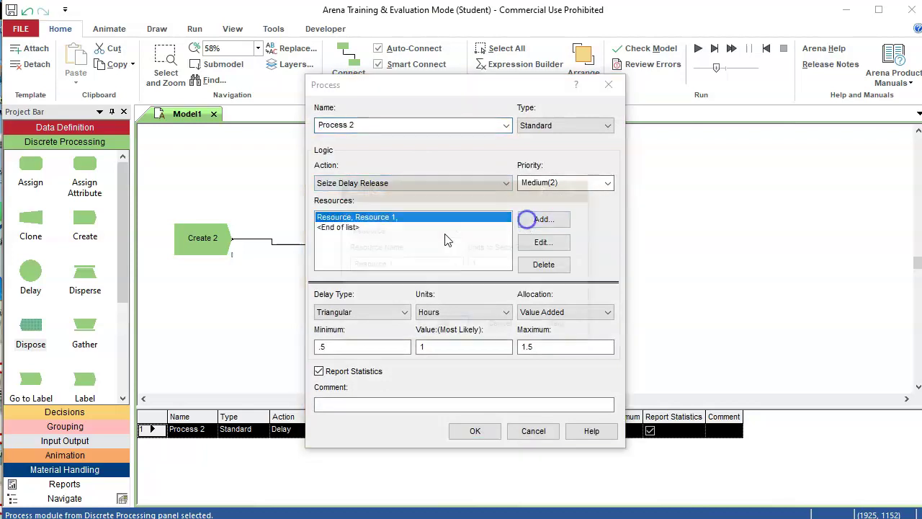
click(419, 266)
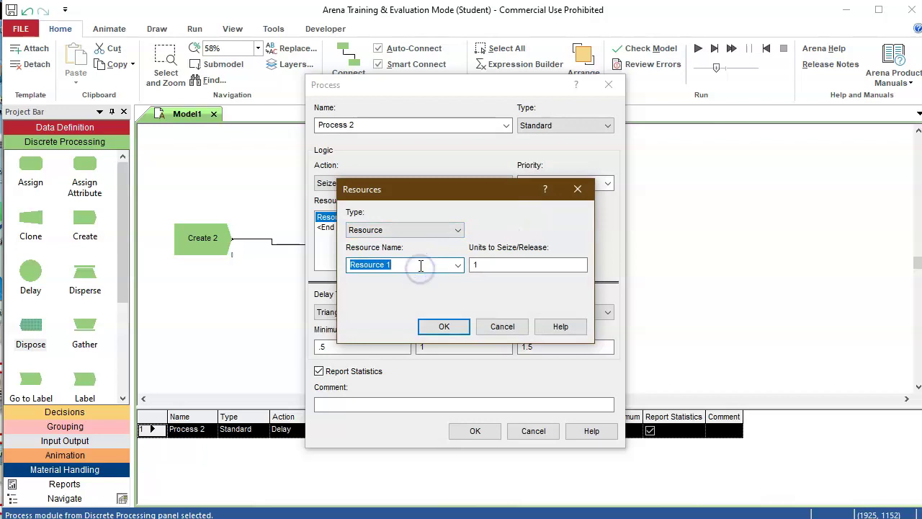
text(MAch)
key(BackSpace)
key(BackSpace)
key(BackSpace)
text(achine A)
click(426, 330)
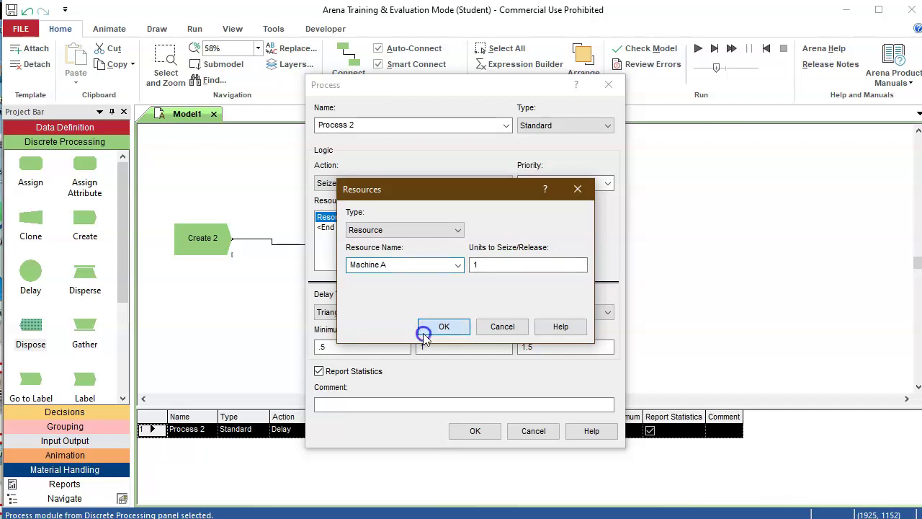
text(1)
click(475, 431)
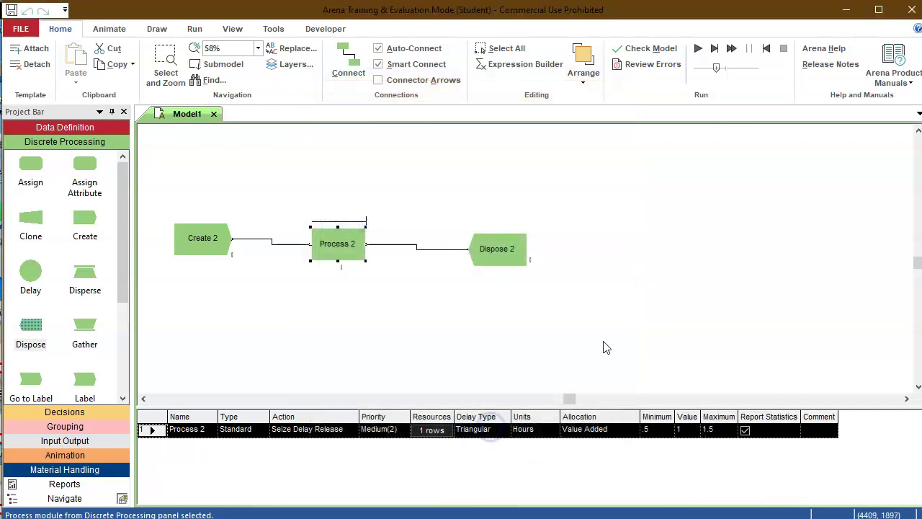
Examine the capacity of Machine A in the Resource data definition
click(65, 127)
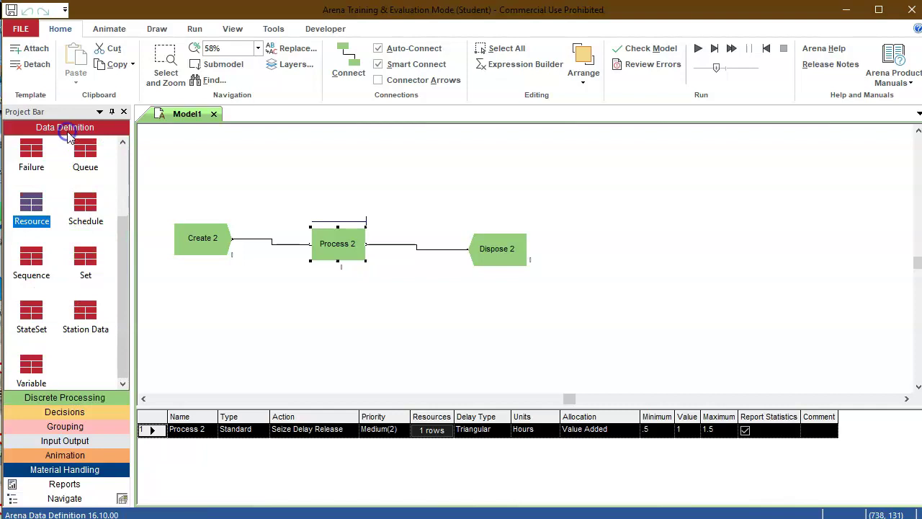
click(43, 213)
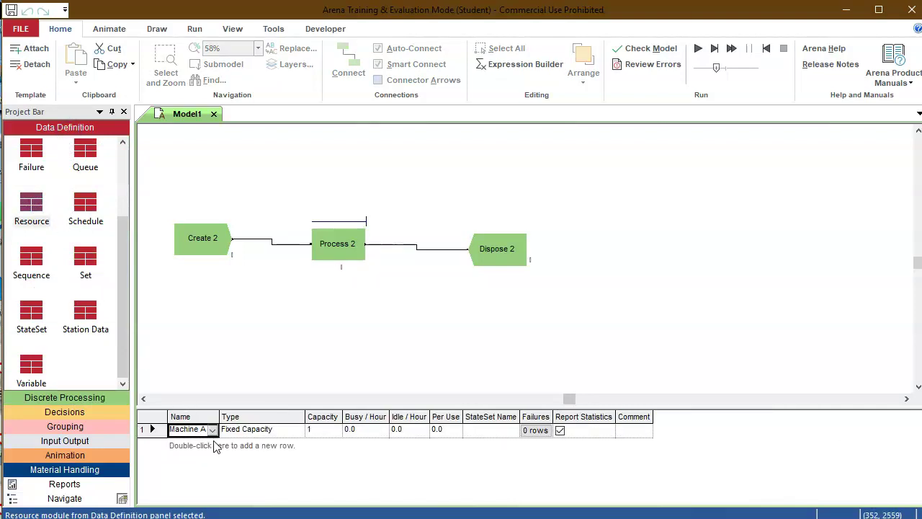
click(322, 431)
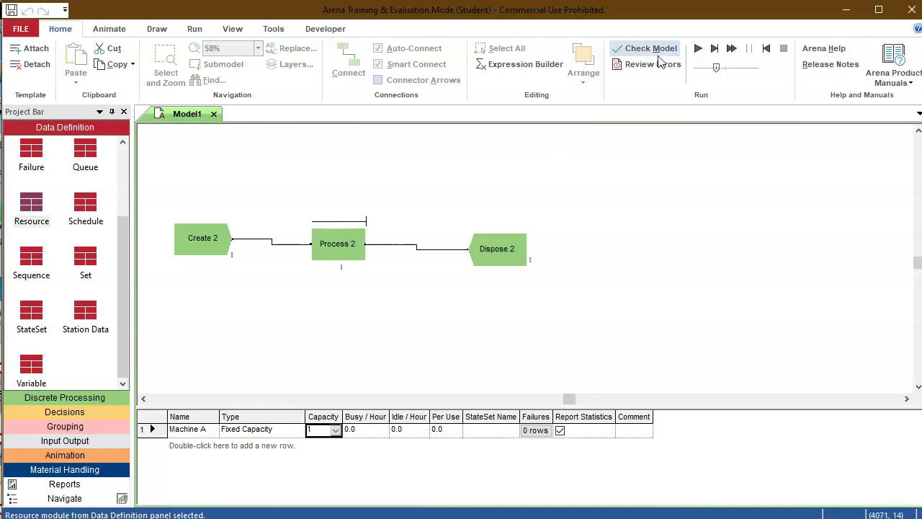
Run the simulation to watch entities flow through the model, and end the run
click(696, 50)
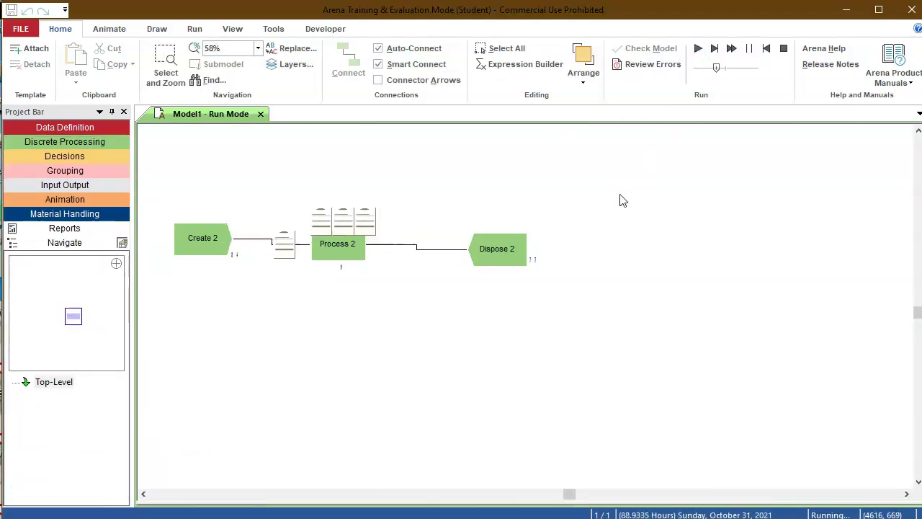
click(783, 49)
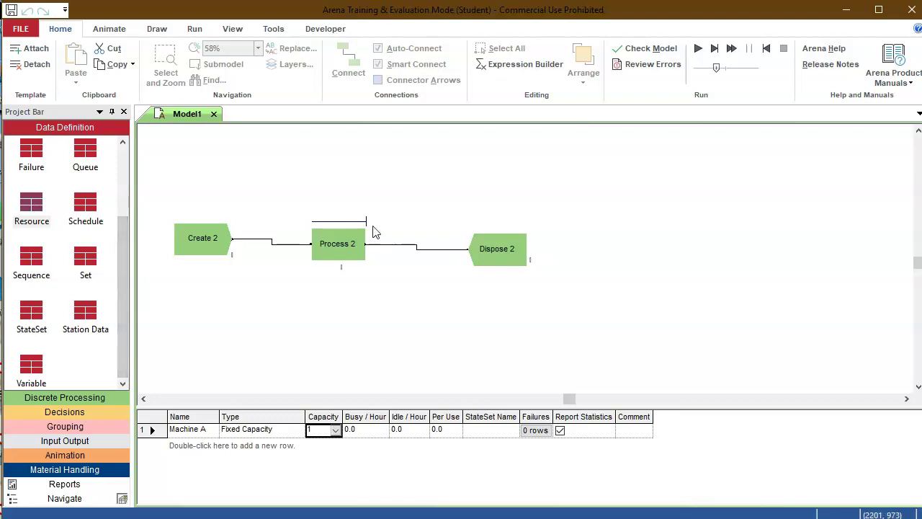
Delete both module connections and move the Process and Dispose modules away from Create to leave a gap
click(281, 246)
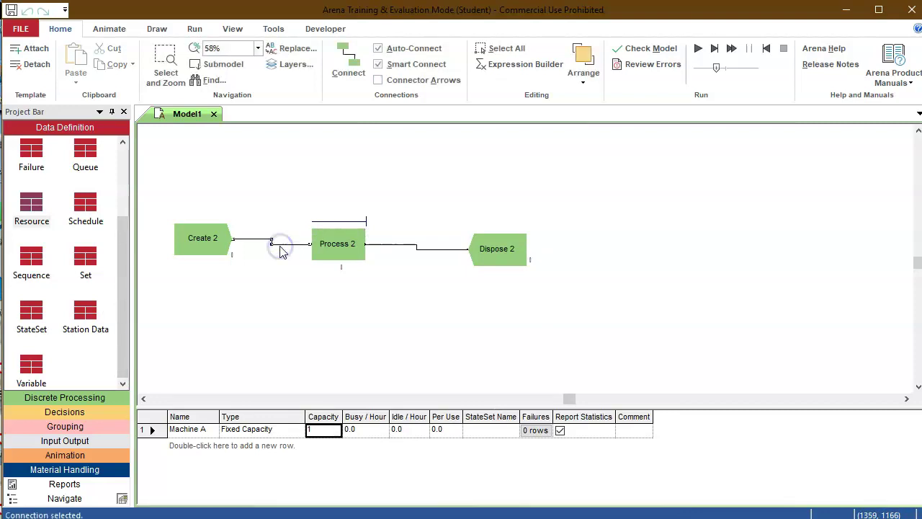
key(Delete)
click(418, 247)
key(Delete)
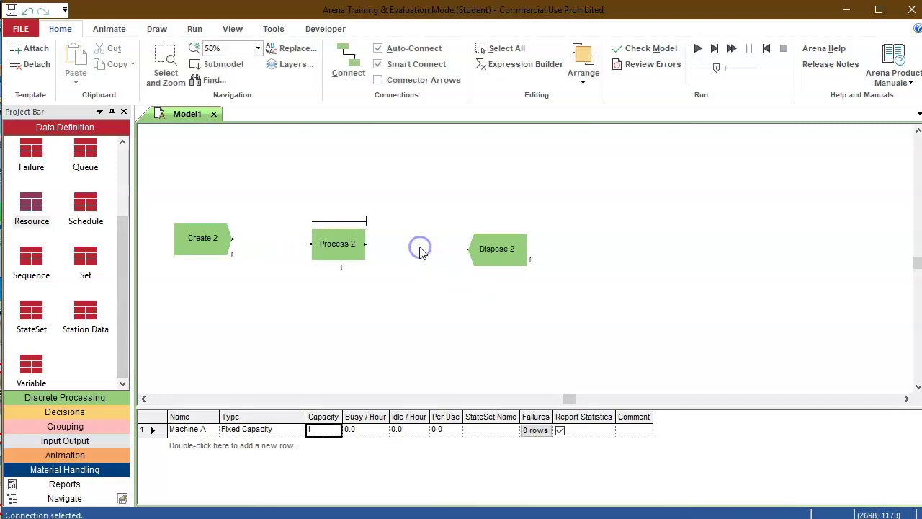
drag(283, 193, 552, 290)
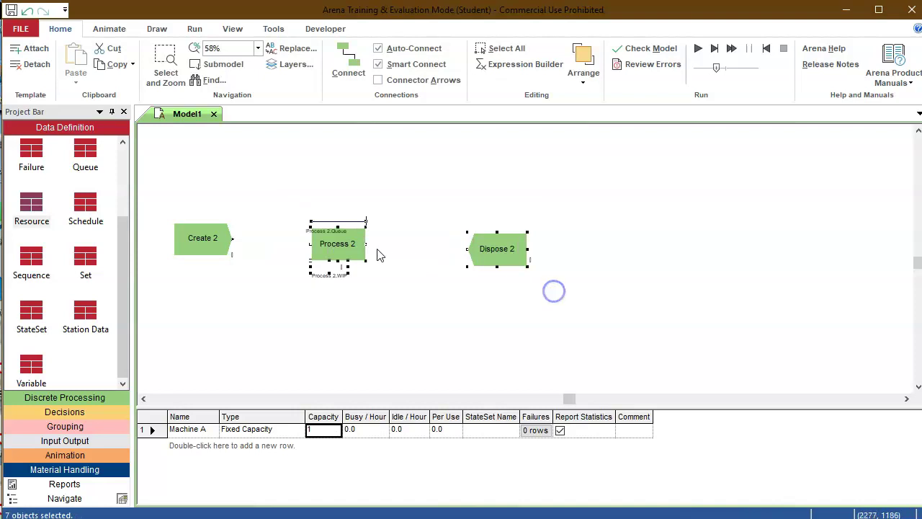
drag(364, 250, 504, 247)
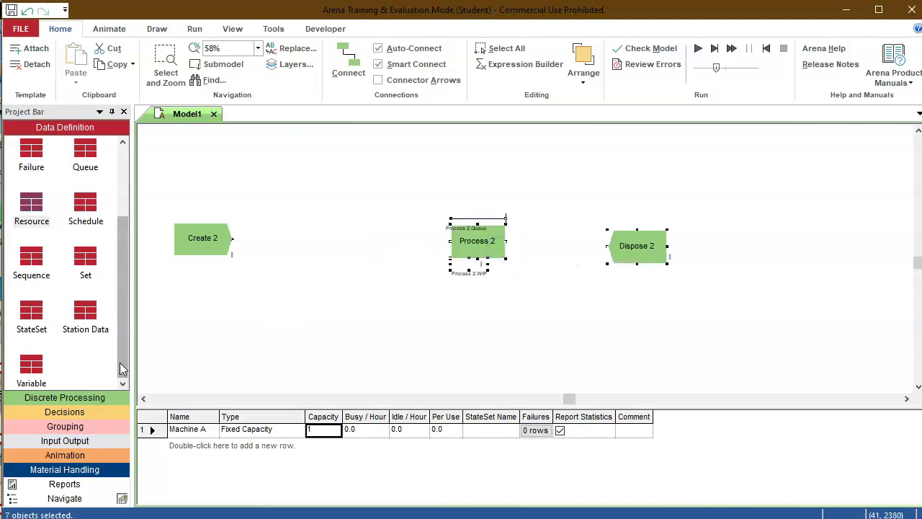
Place a Station module in the gap between the Create and Process modules
click(95, 402)
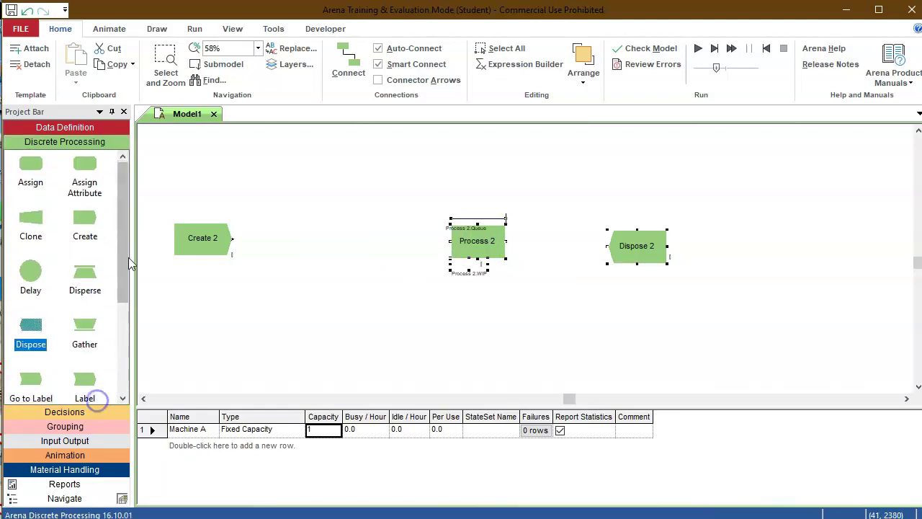
drag(118, 263, 128, 362)
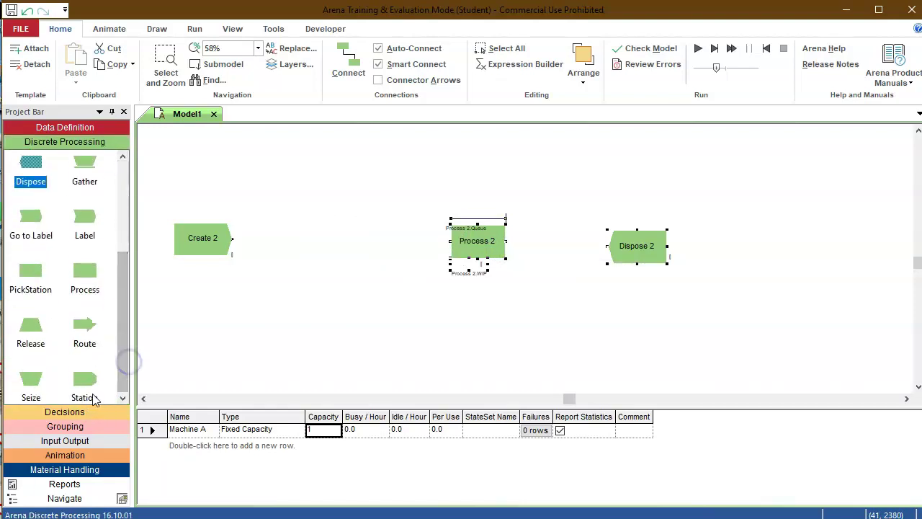
drag(90, 381, 282, 240)
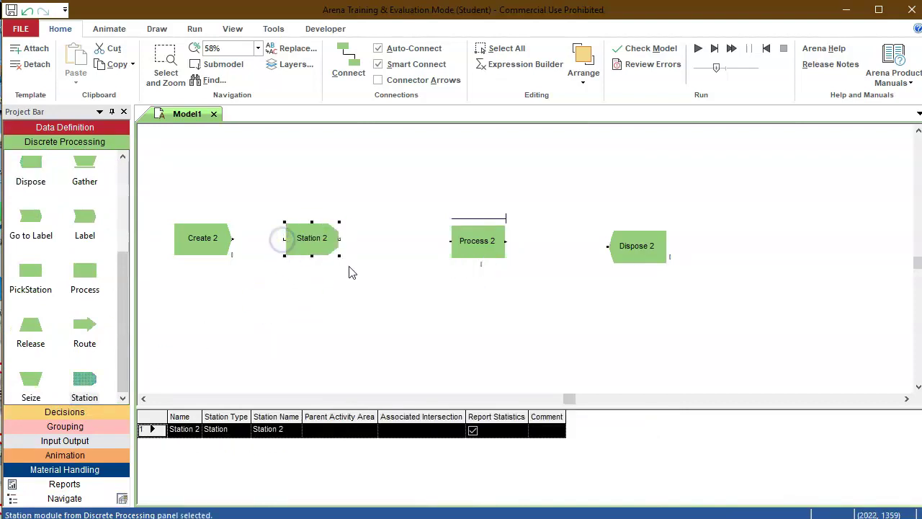
Connect the Create module to the Station module and the Station module to the Process module
click(345, 65)
click(235, 239)
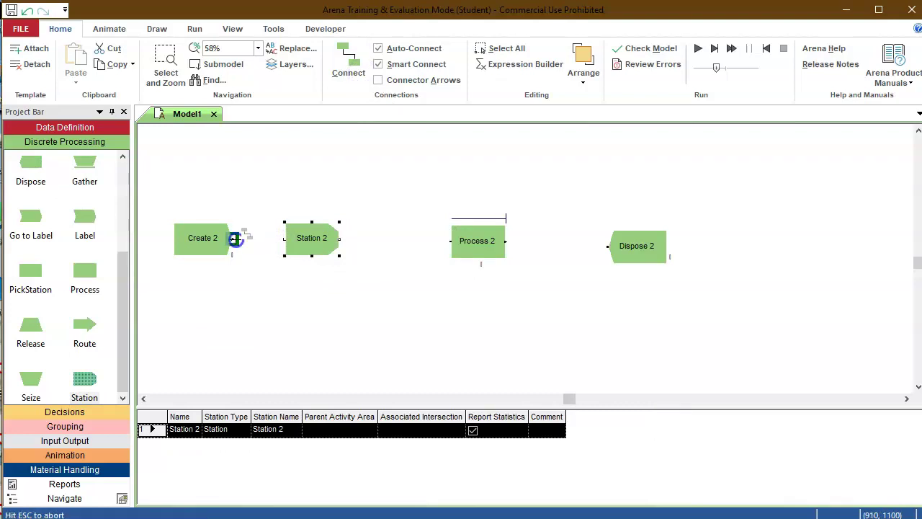
click(286, 238)
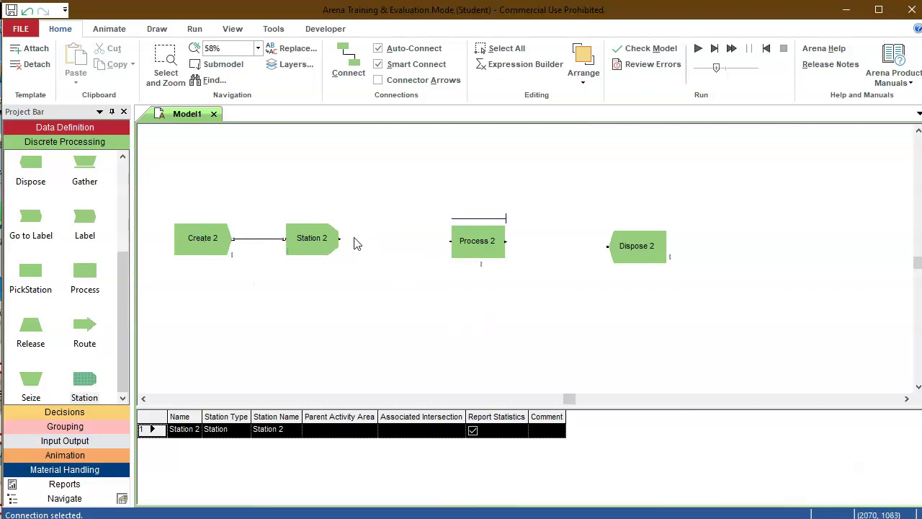
click(362, 71)
click(338, 238)
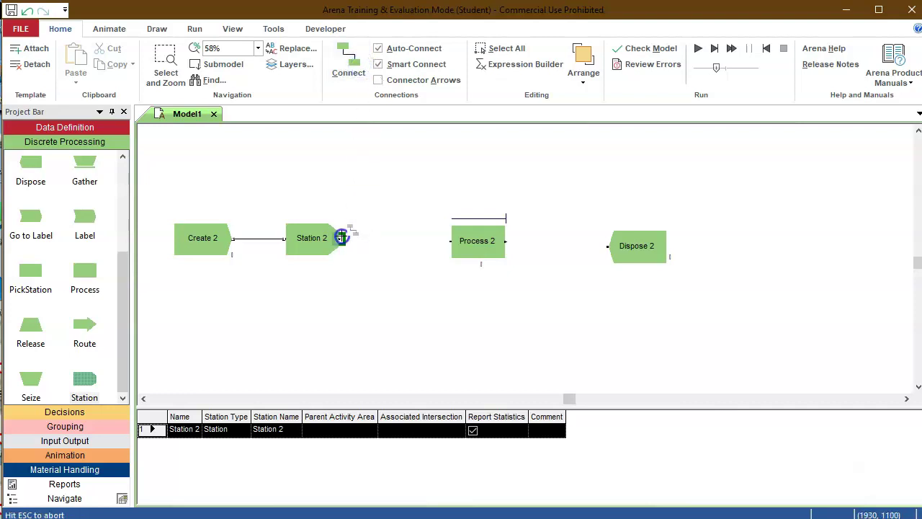
click(450, 241)
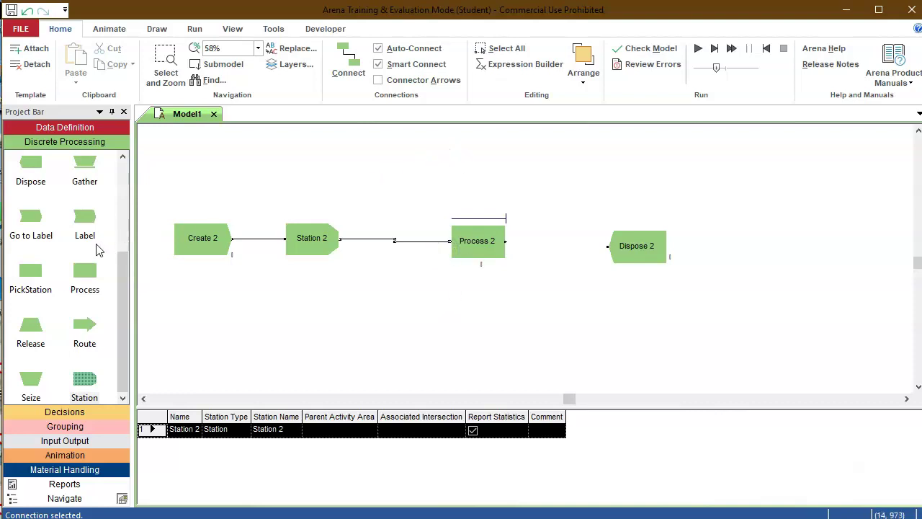
Place an Assign module above the gap between the Create and Station modules
drag(123, 294, 123, 203)
drag(30, 171, 242, 170)
Examine the attribute names available for an Attribute assignment in the Assign module, and leave without adding one
double_click(245, 171)
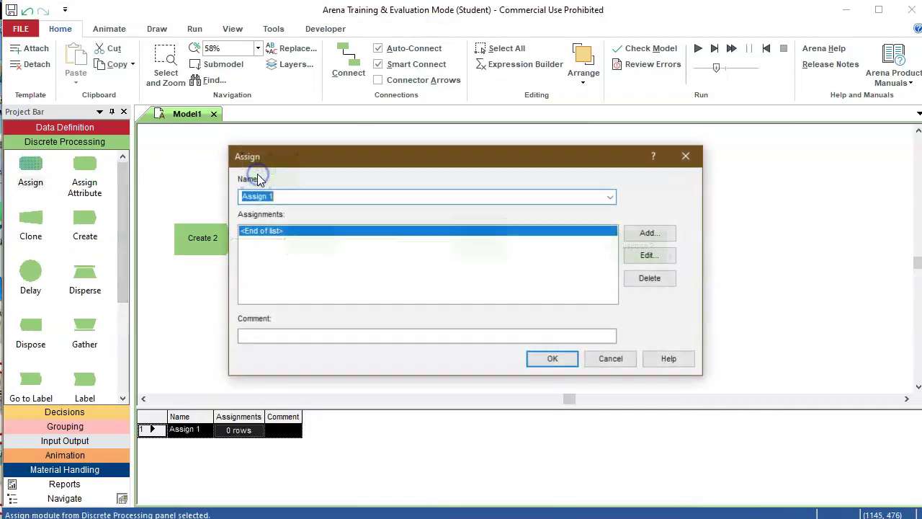
click(648, 234)
click(397, 247)
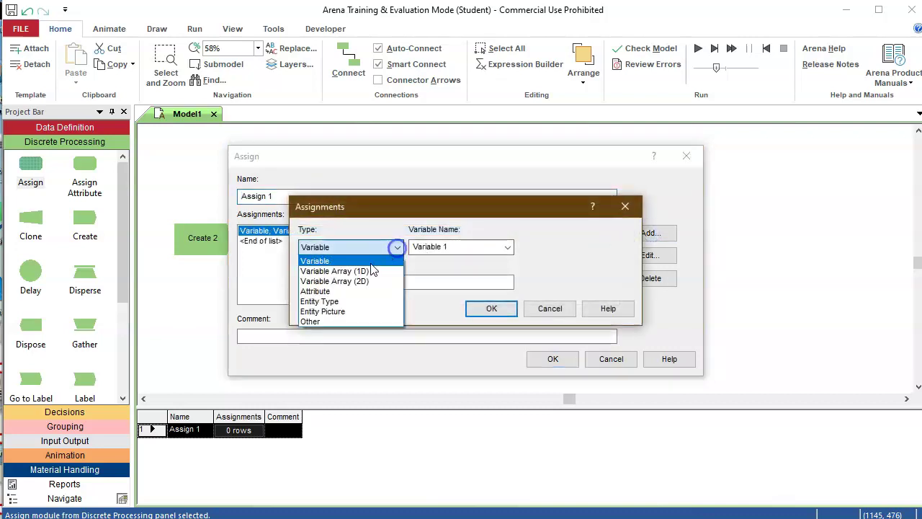
click(361, 291)
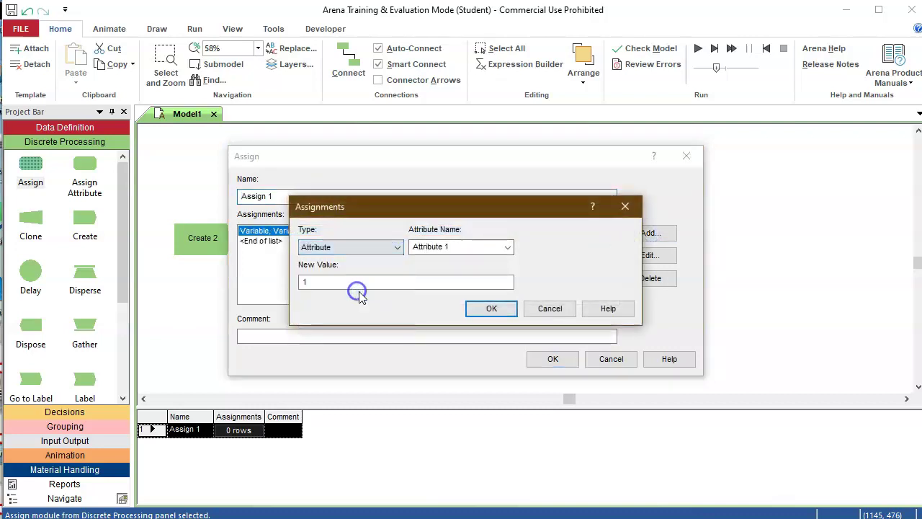
click(508, 247)
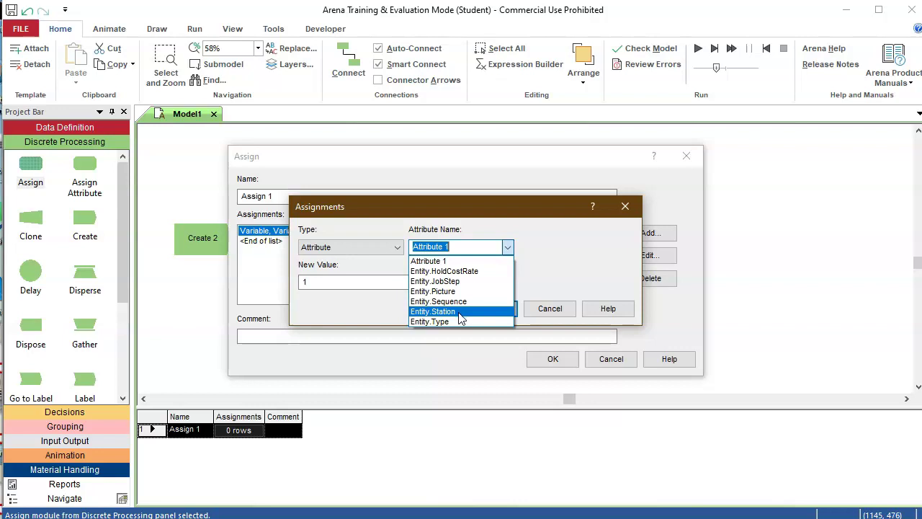
click(555, 310)
click(555, 310)
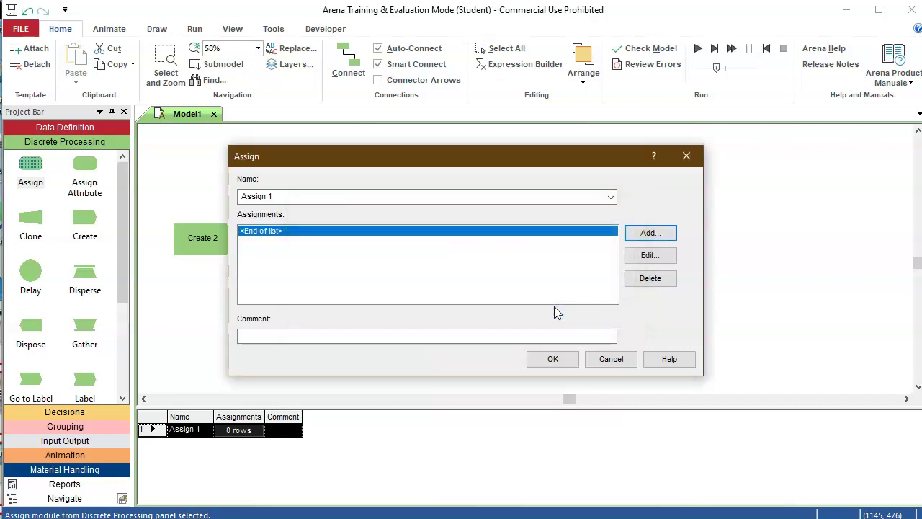
click(687, 157)
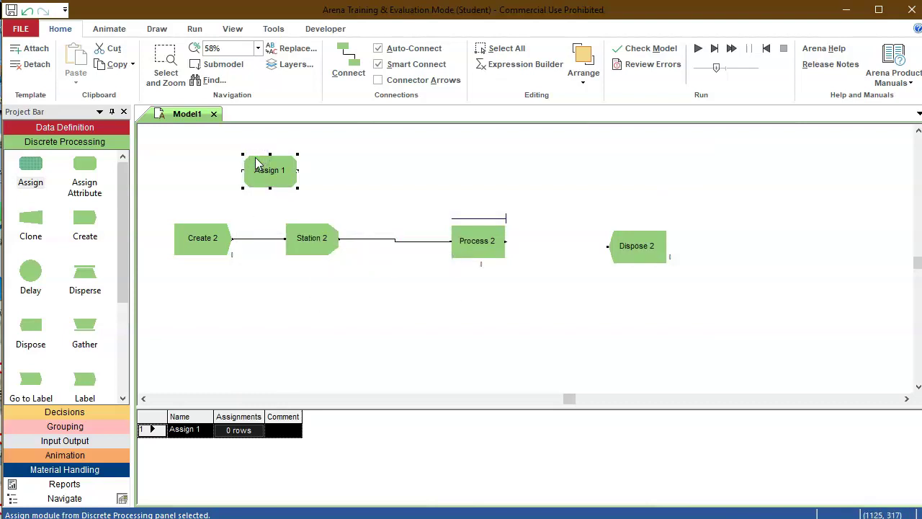
Delete the Assign module and the connection between the Station and Process modules
key(Delete)
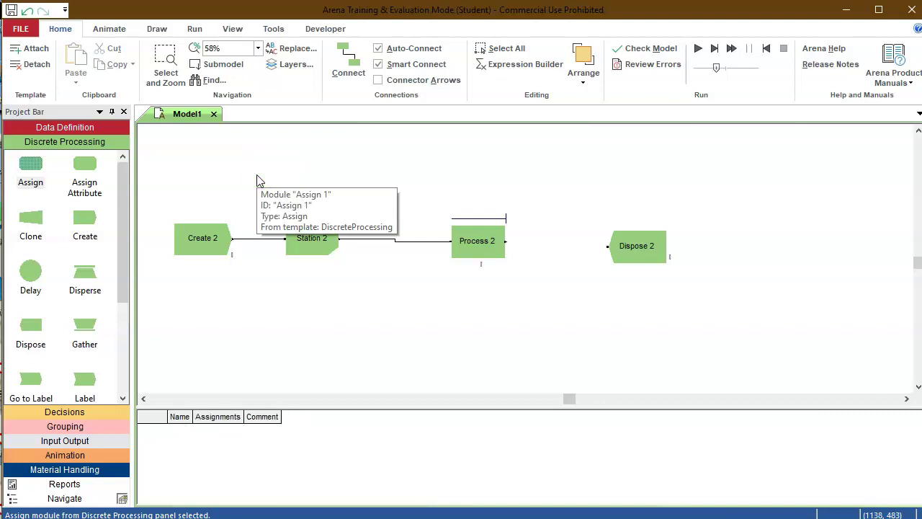
click(396, 240)
key(Delete)
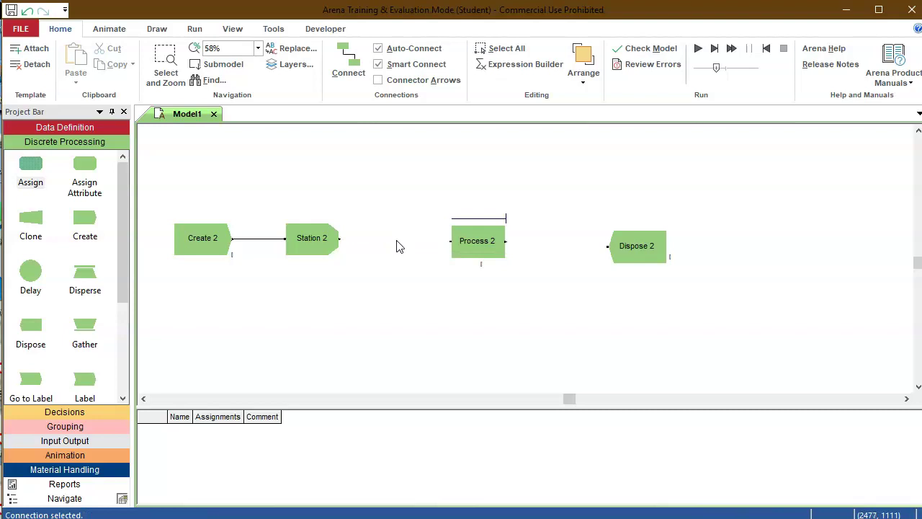
Shift the Process and Dispose modules farther from the Station module, and move the Station module closer to the Create module
drag(433, 193, 676, 291)
drag(490, 255, 568, 252)
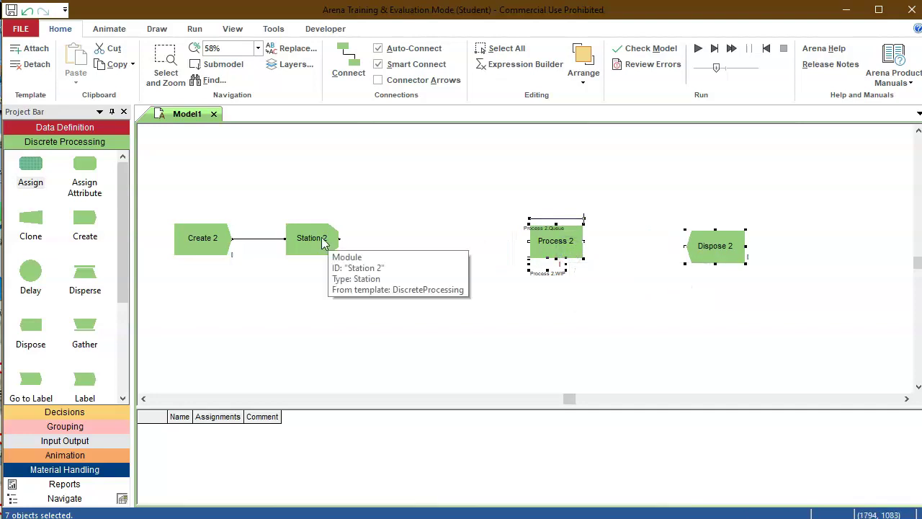
click(297, 240)
drag(276, 246, 274, 244)
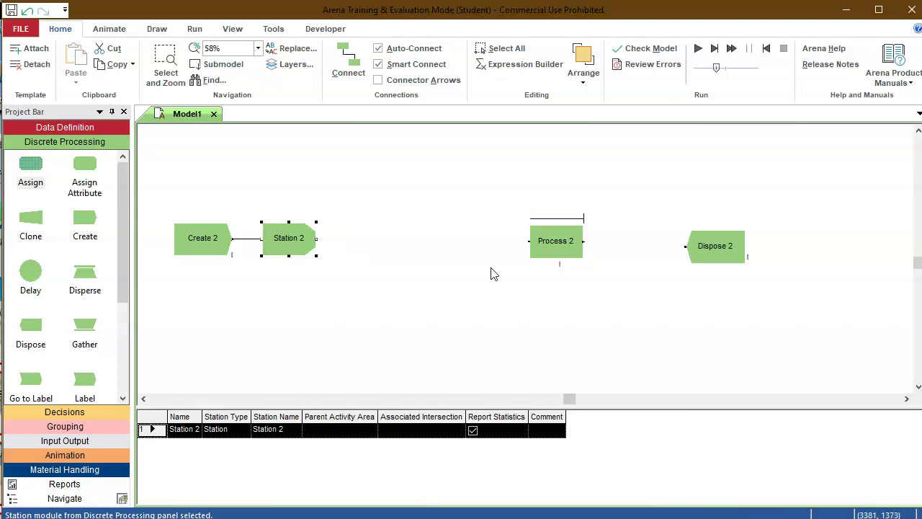
Place a Leave module from Material Handling just after the Station module
drag(119, 288, 122, 396)
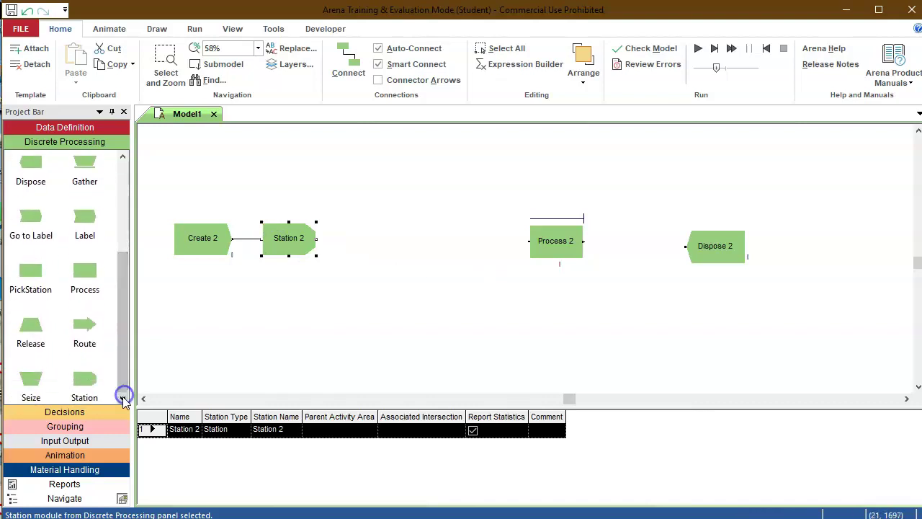
click(92, 472)
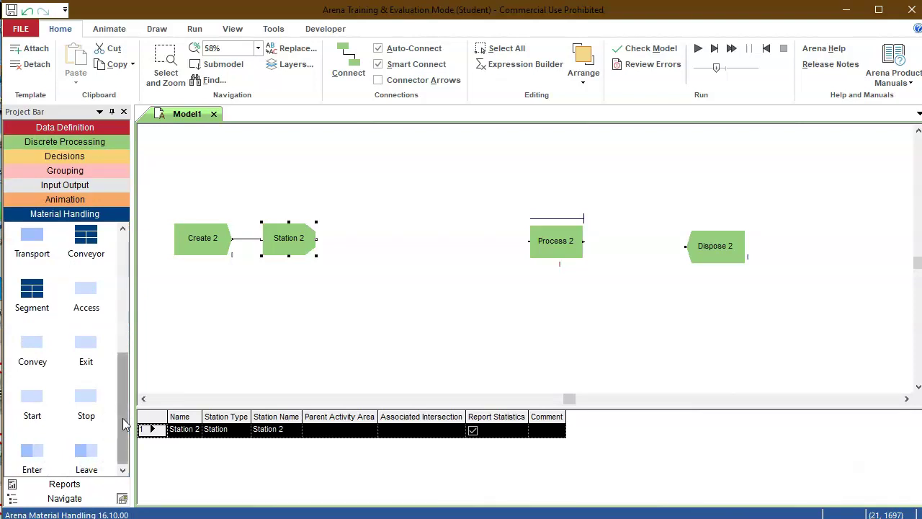
drag(81, 454, 363, 261)
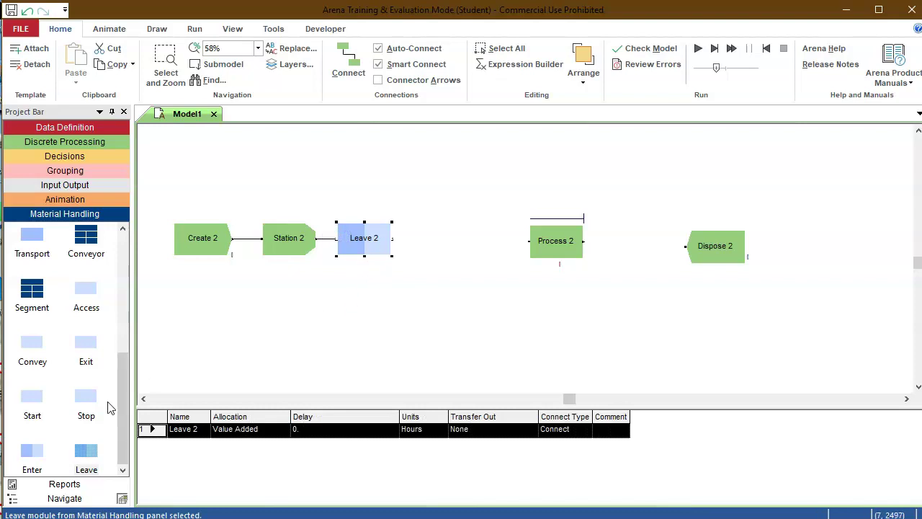
Place an Enter module between the Leave and Process modules, and move the Process module closer to Dispose to make room
click(33, 450)
drag(33, 450, 470, 245)
drag(556, 248, 617, 253)
Delete the connection between the Leave and Enter modules, and connect the Enter module to the Process module
click(429, 245)
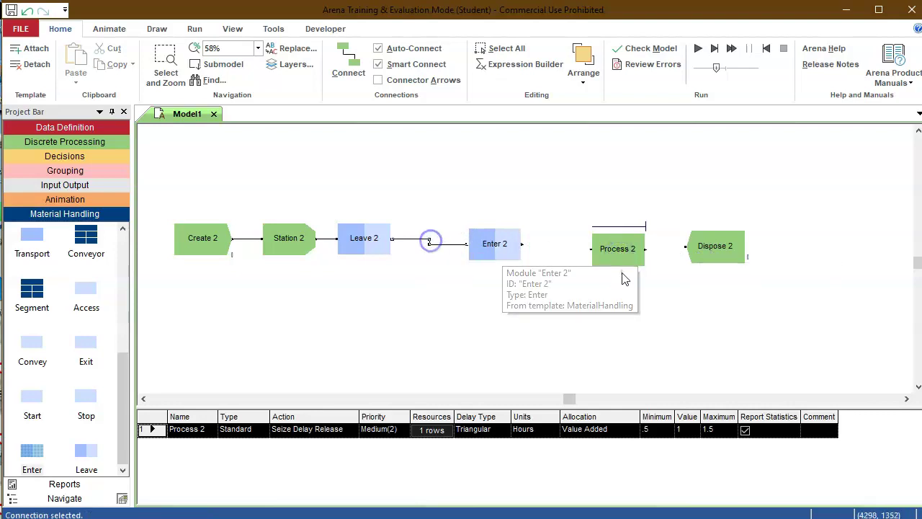
key(Delete)
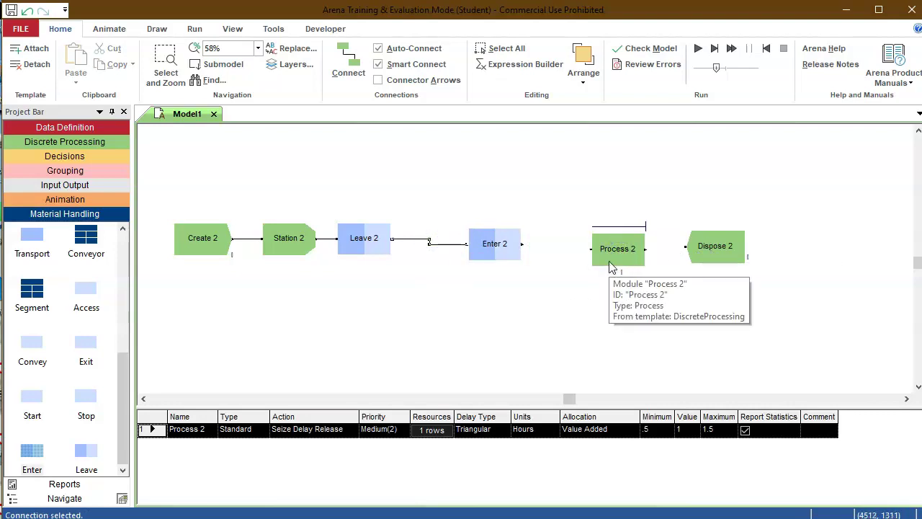
click(342, 51)
click(522, 244)
click(591, 248)
Try to connect the Process module to Dispose and the Leave module to Enter
click(348, 57)
click(647, 249)
click(686, 246)
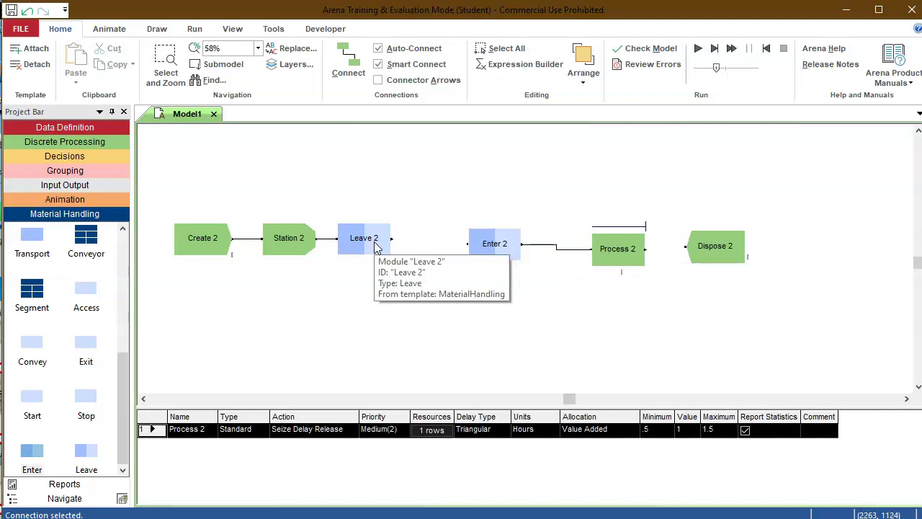
click(347, 69)
click(392, 238)
click(468, 244)
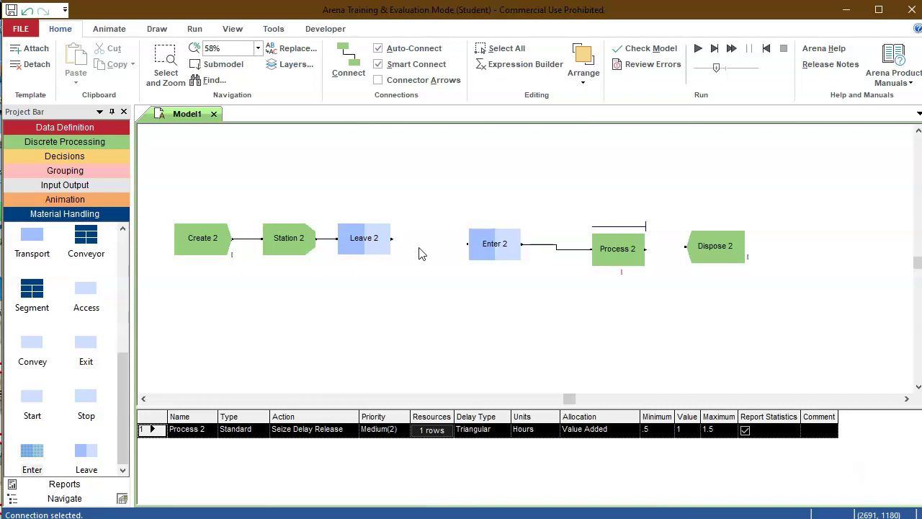
Set the Leave module's Connect Type to Route, keeping Transfer Out at None
click(366, 243)
double_click(366, 244)
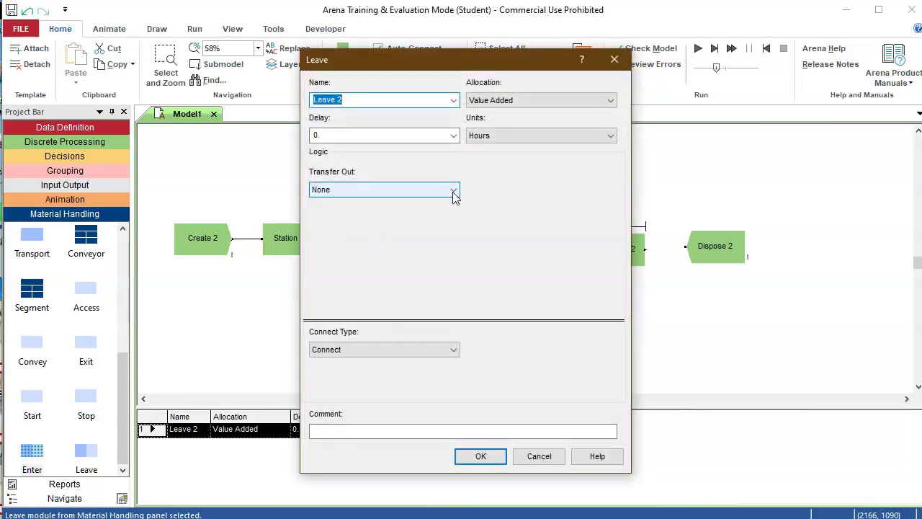
click(454, 190)
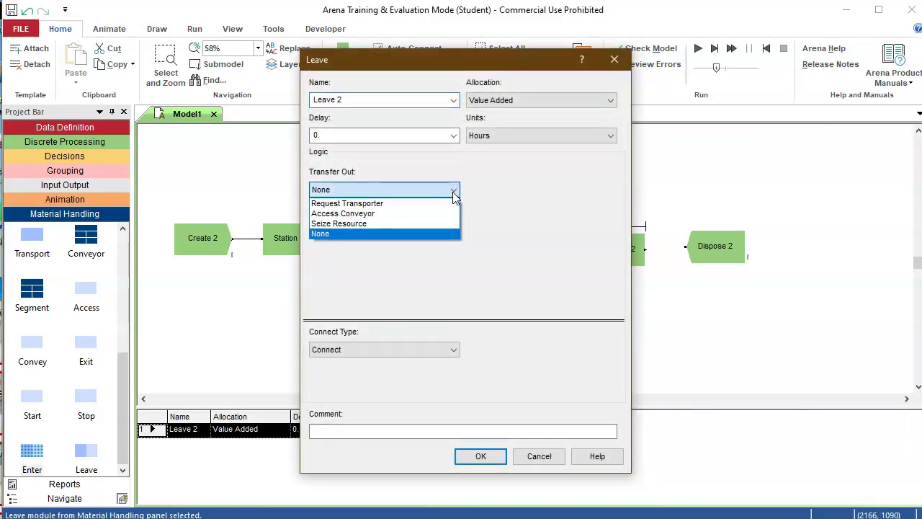
click(480, 192)
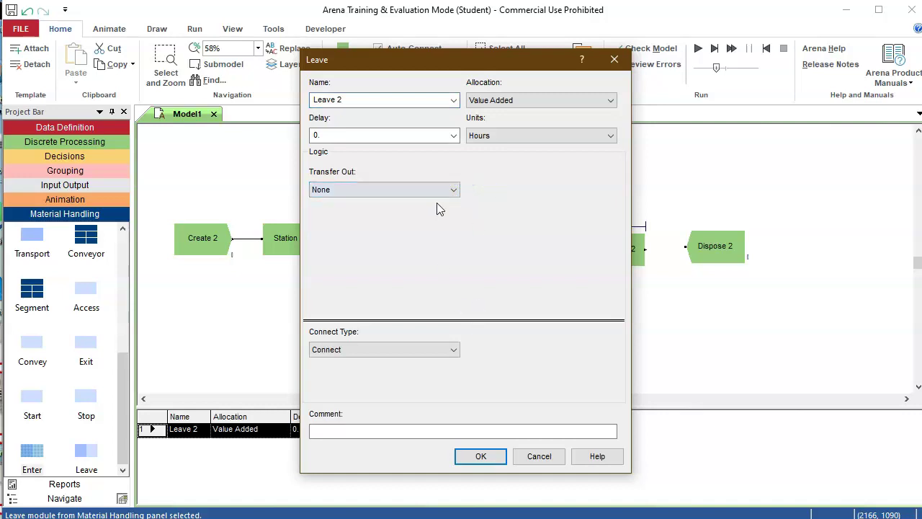
click(454, 351)
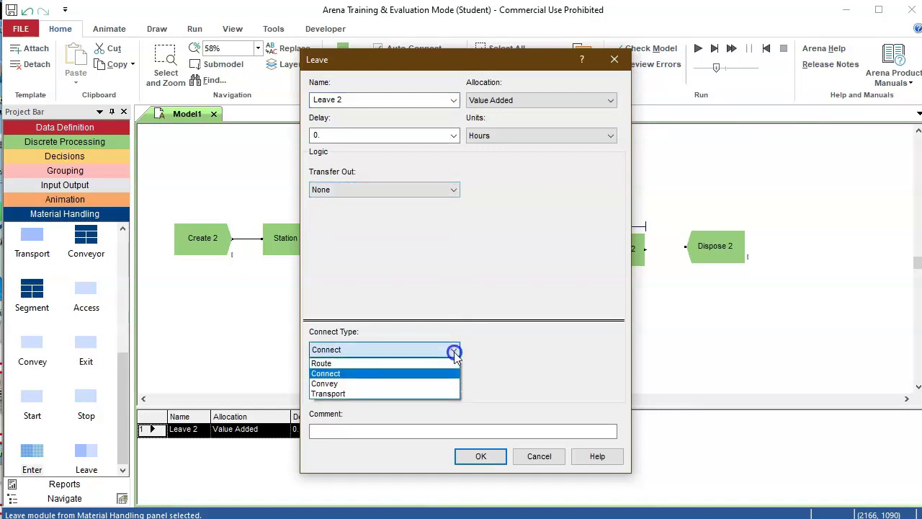
click(395, 364)
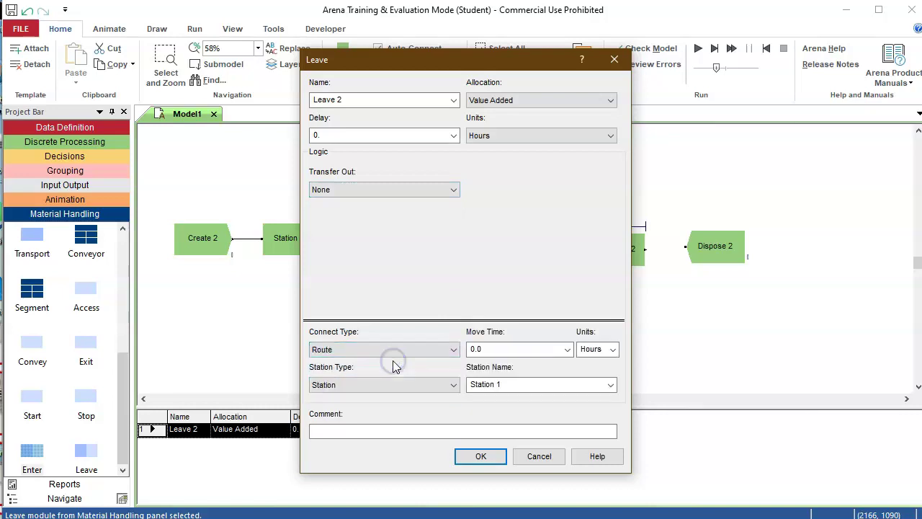
Route the Leave module to Enter 2.Station as its Station Name, keeping Station as the Station Type
click(454, 385)
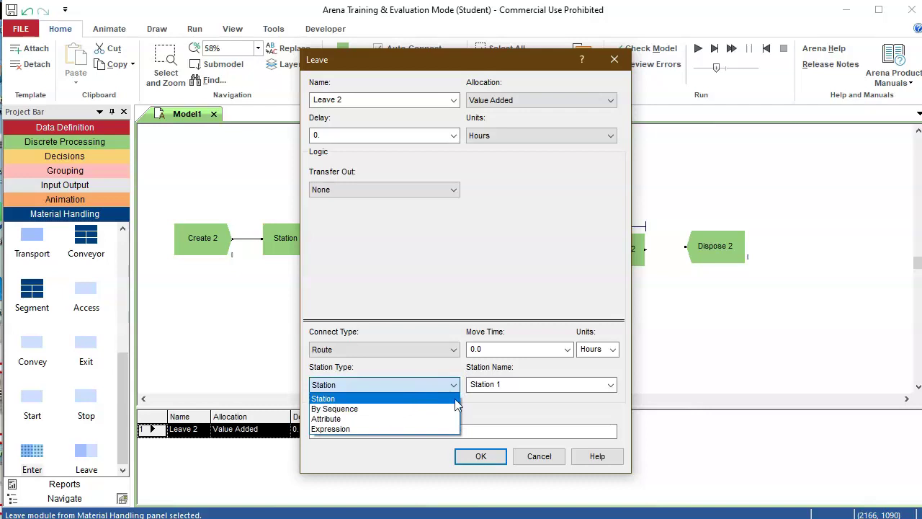
click(479, 398)
click(526, 388)
click(606, 391)
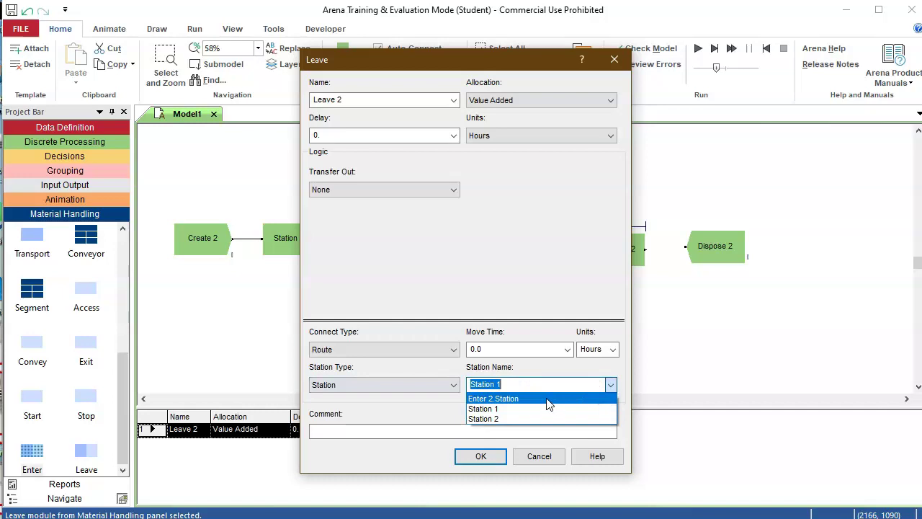
click(546, 400)
click(490, 456)
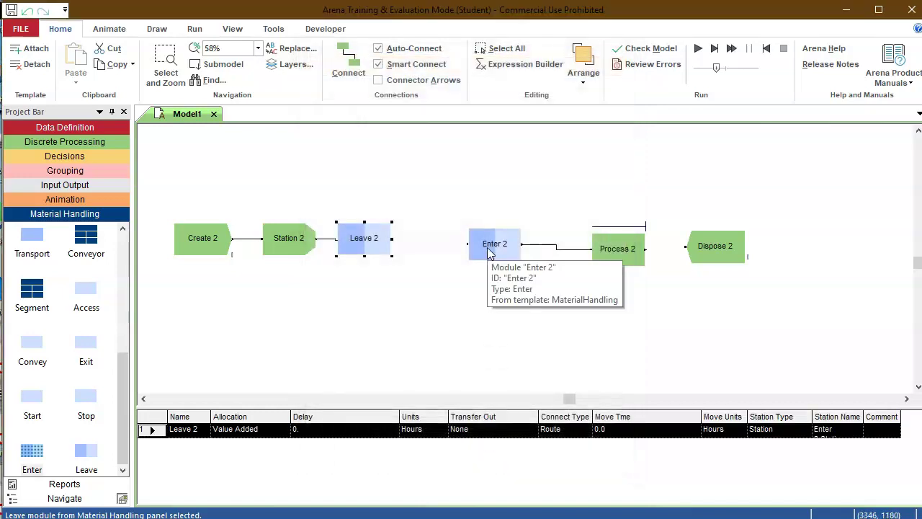
Review the Enter module's station name and transfer settings without changing them
double_click(488, 249)
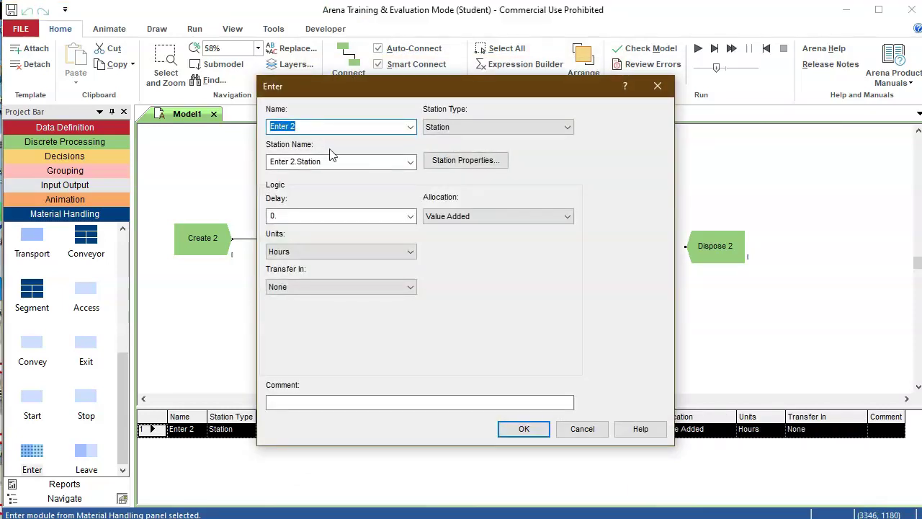
click(524, 428)
click(434, 281)
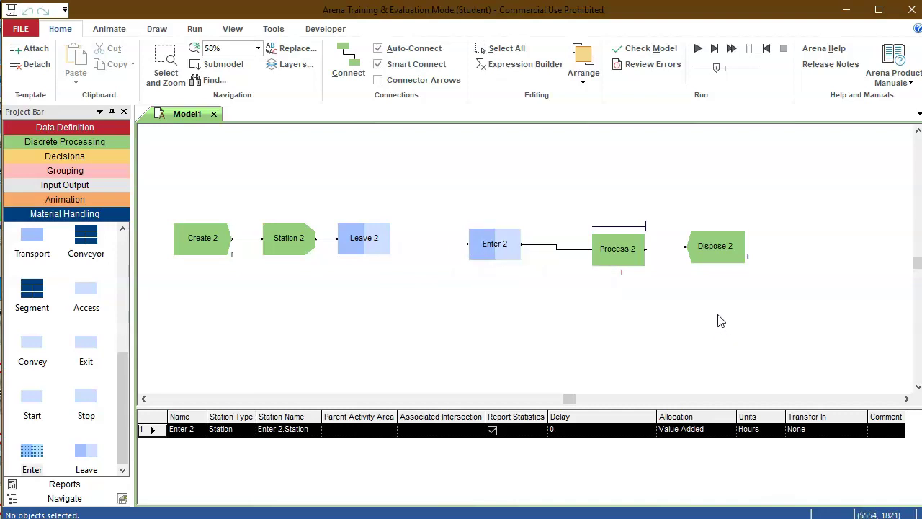
Connect the Process module to the Dispose module
click(358, 61)
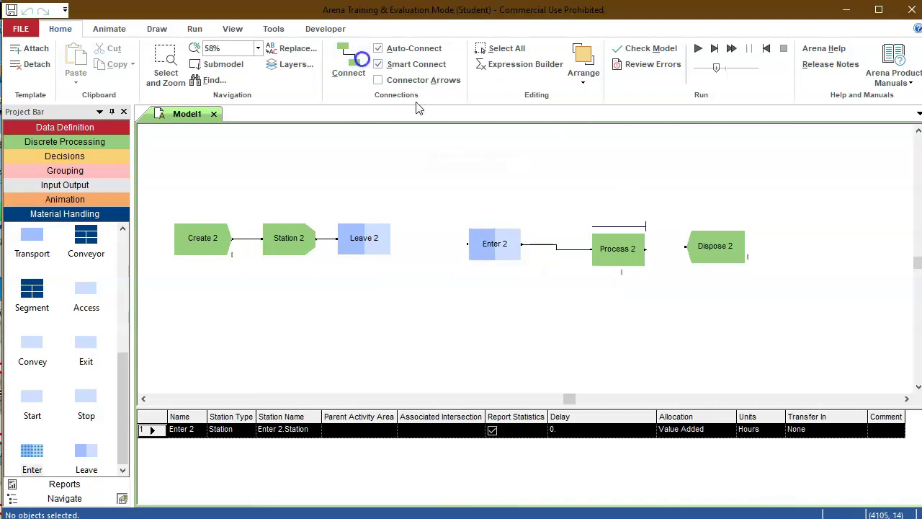
click(647, 250)
click(699, 247)
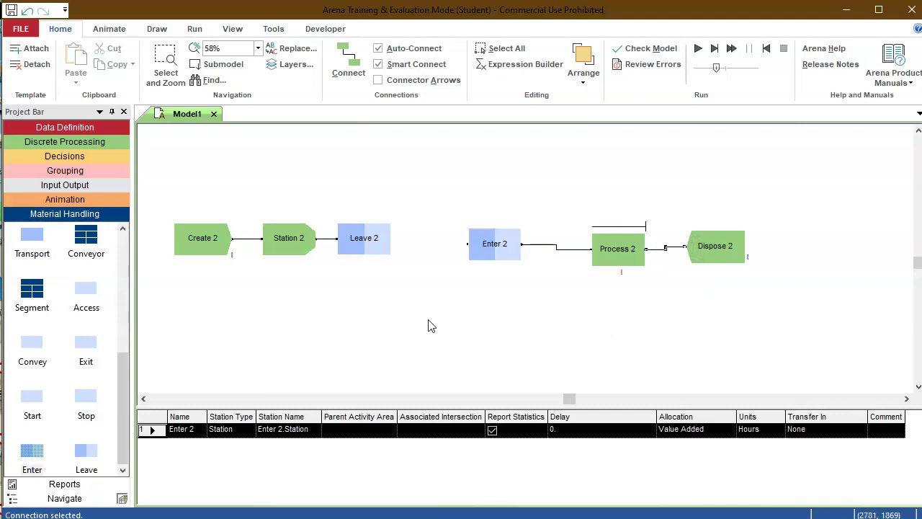
Set the Leave module's Move Time to .5 hours
double_click(364, 244)
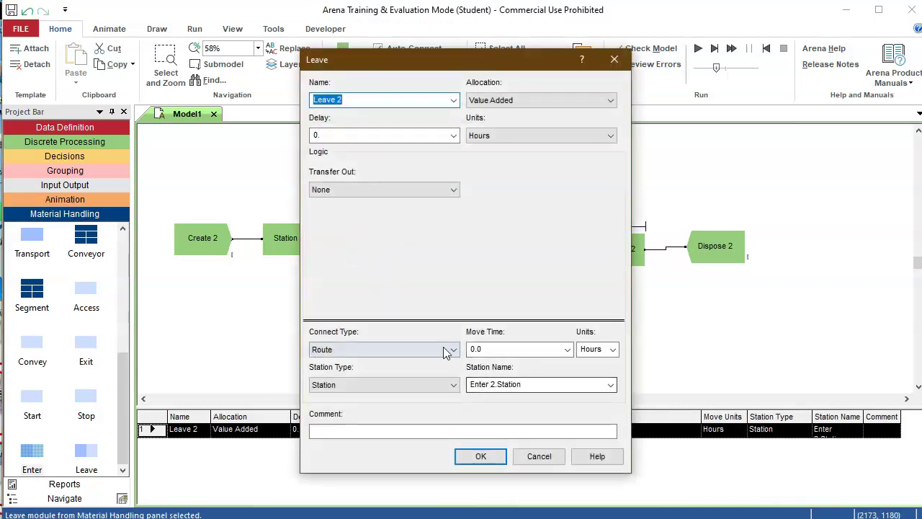
double_click(513, 345)
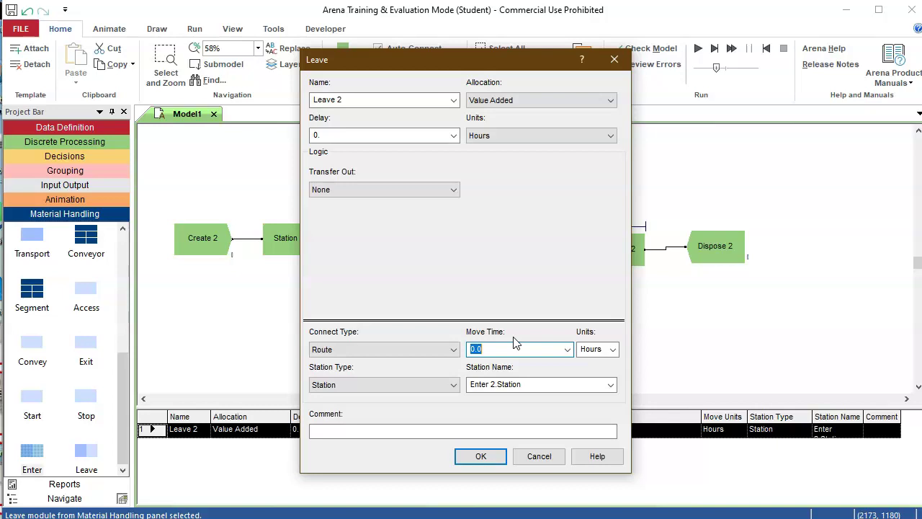
text(.5)
click(482, 458)
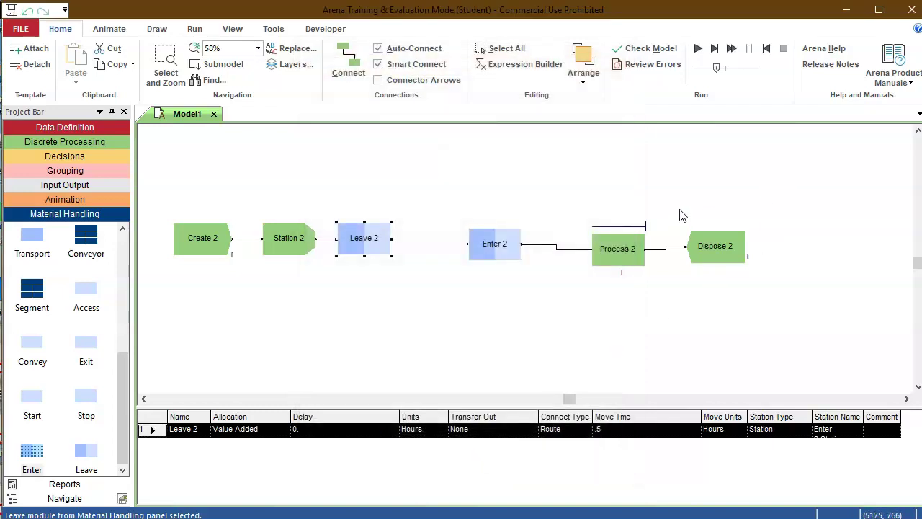
Run the model to watch the entities move through the stations, and end the run
click(676, 179)
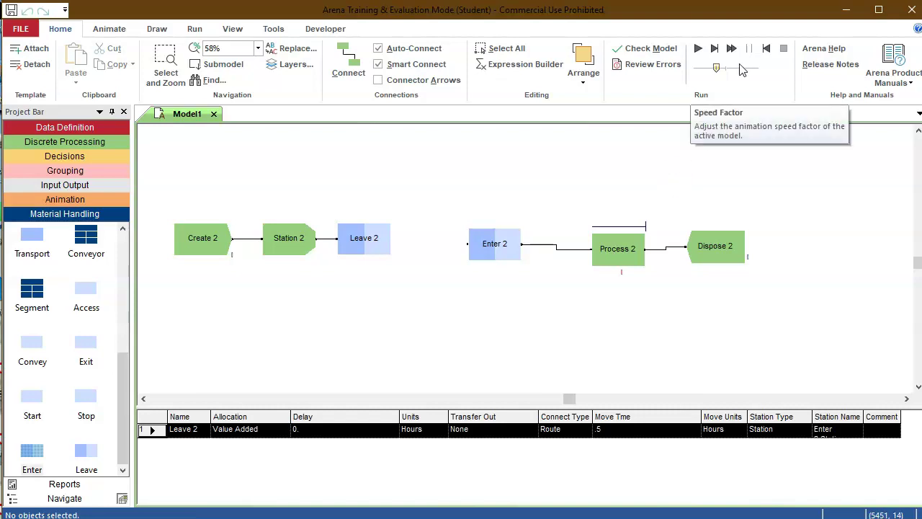
click(698, 48)
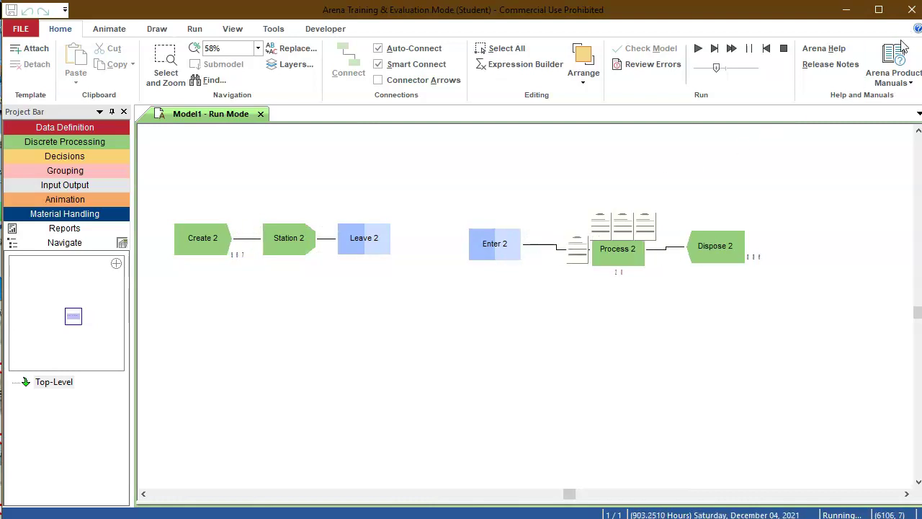
click(784, 48)
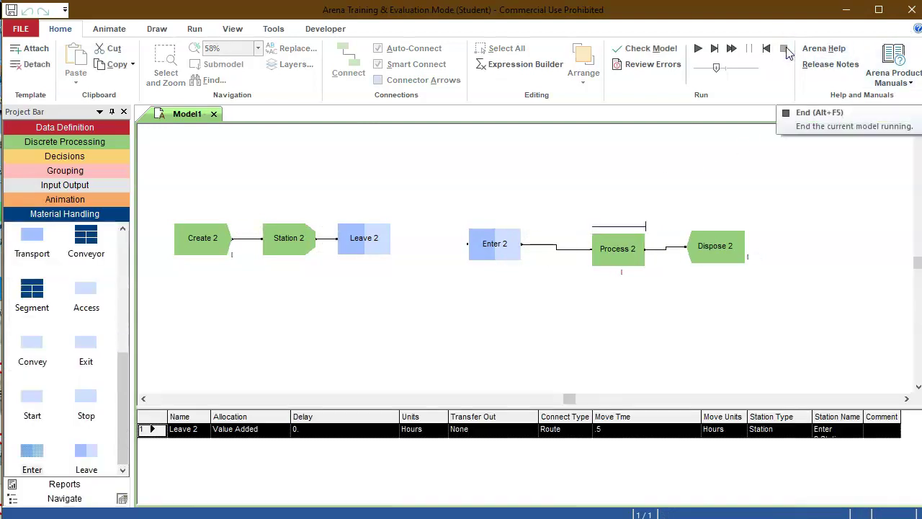